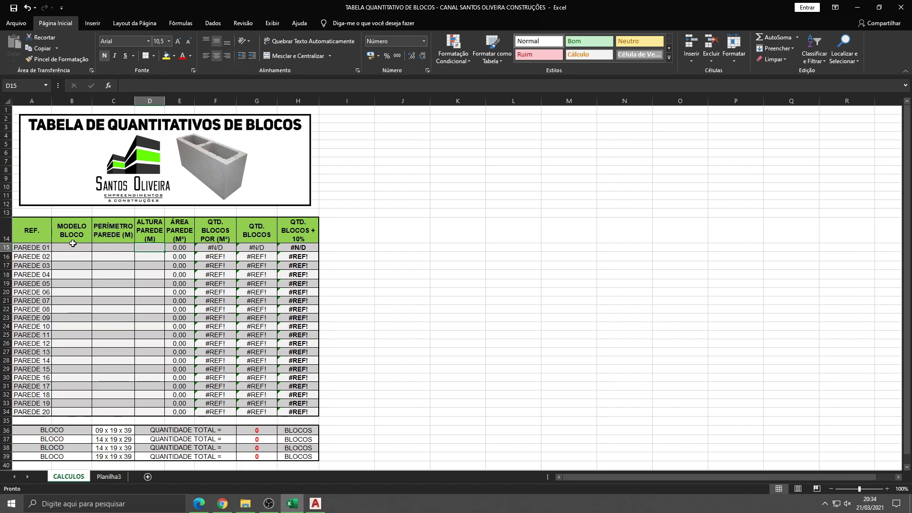
- Set PAREDE 01's block model in B15 to 14 x 19 x 39, then bring up the AutoCAD plan
click(85, 246)
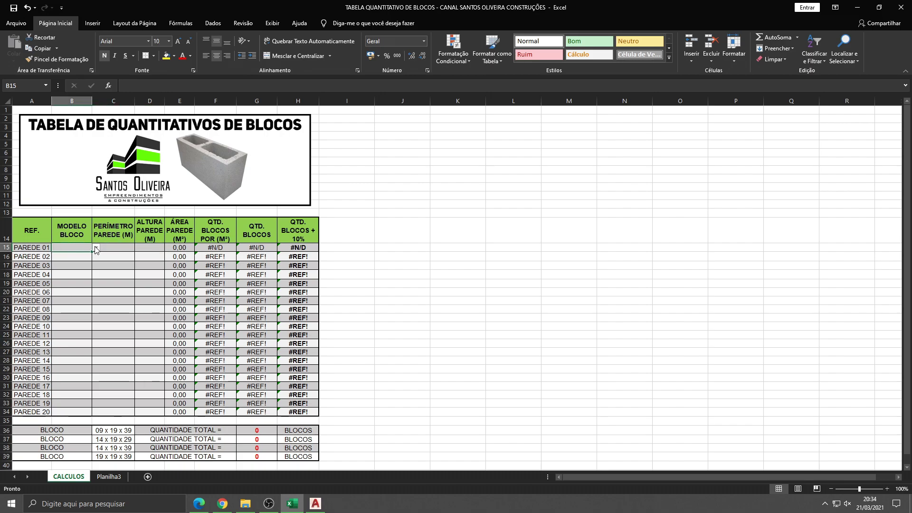
click(95, 247)
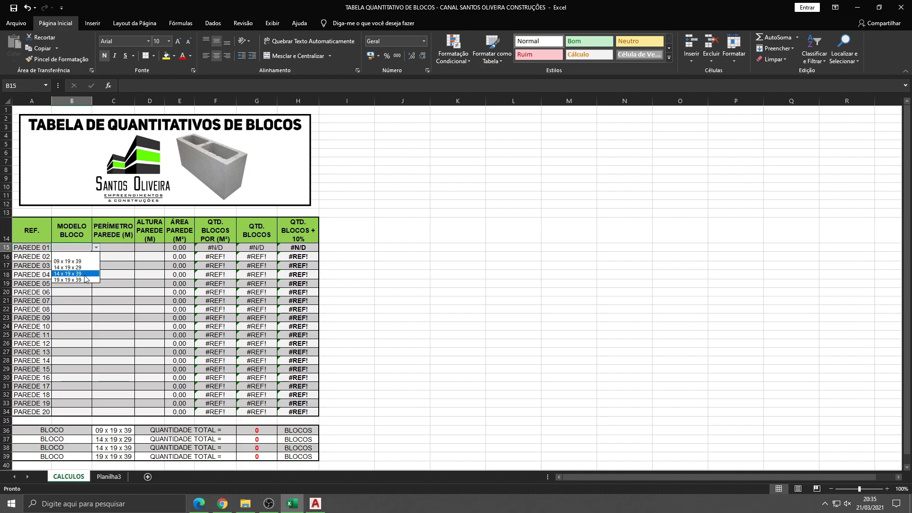
click(85, 274)
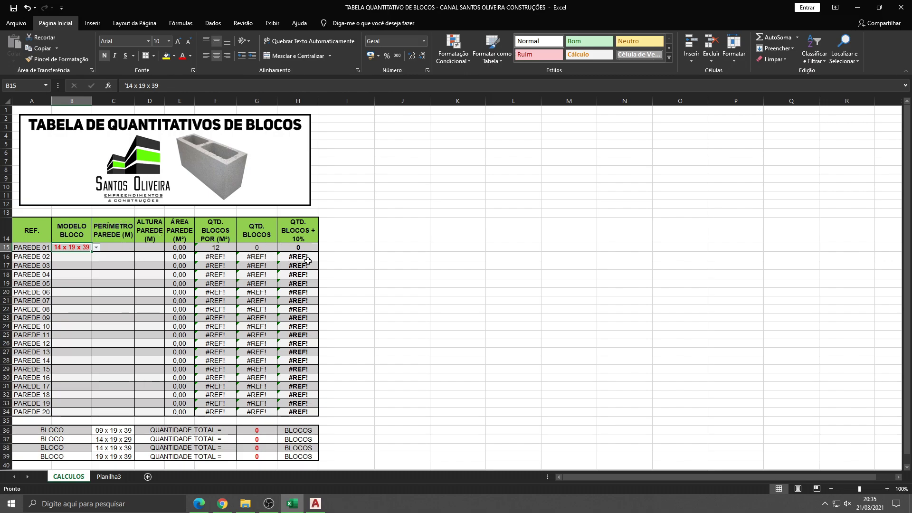
click(316, 504)
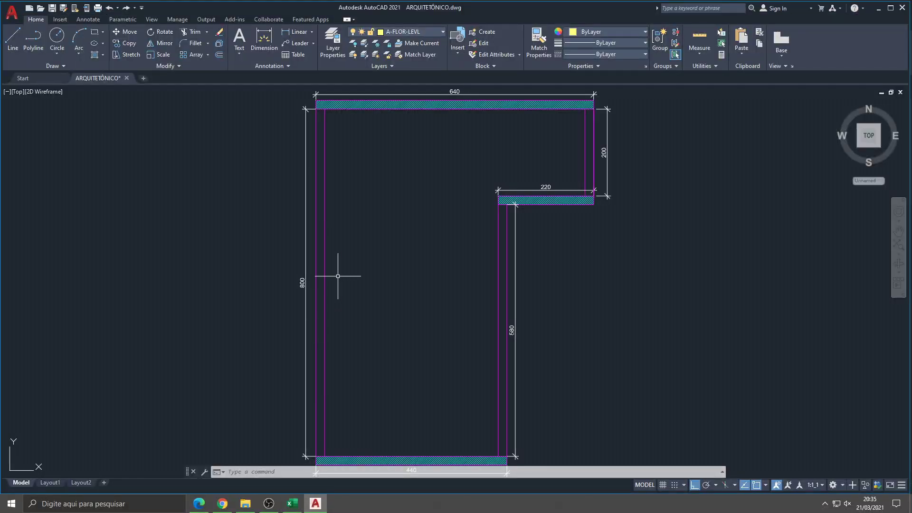
mouse_move(417, 244)
mouse_down()
mouse_move(357, 162)
mouse_move(380, 272)
mouse_up()
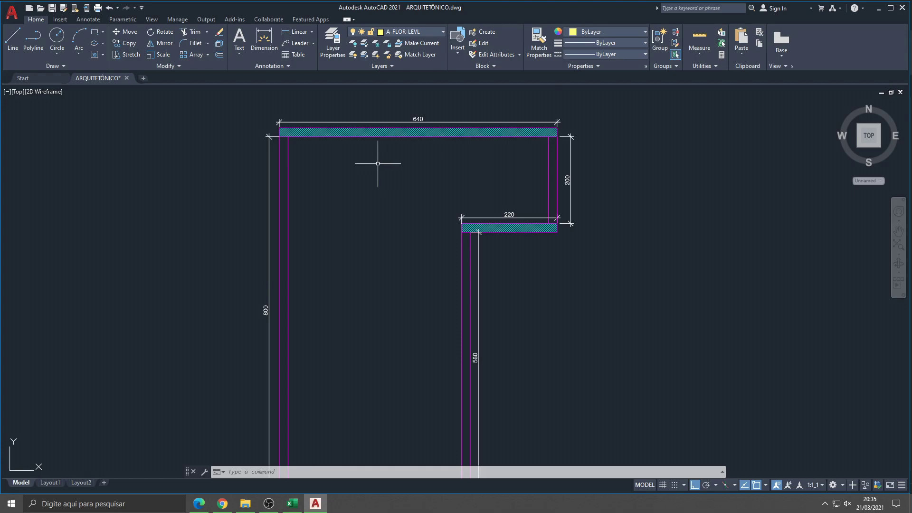
scroll(326, 152, up, 2)
scroll(325, 156, down, 2)
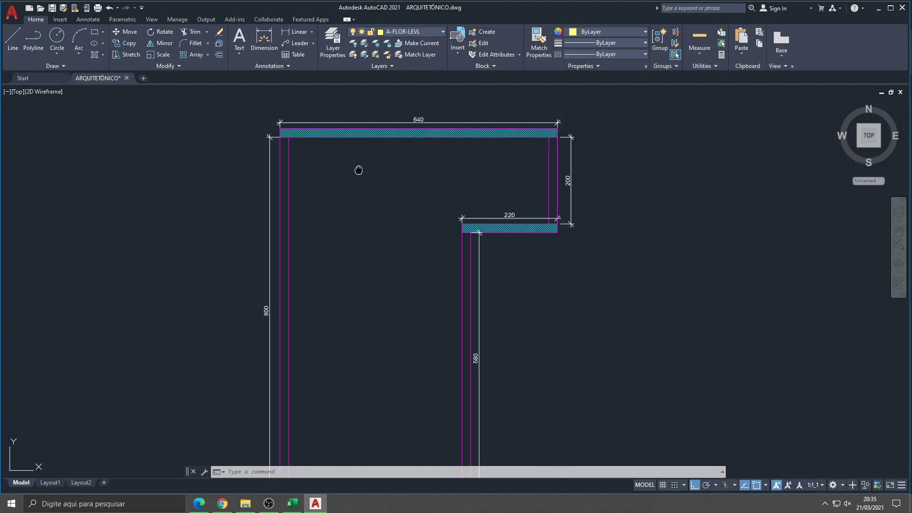
scroll(322, 171, down, 2)
scroll(280, 126, up, 4)
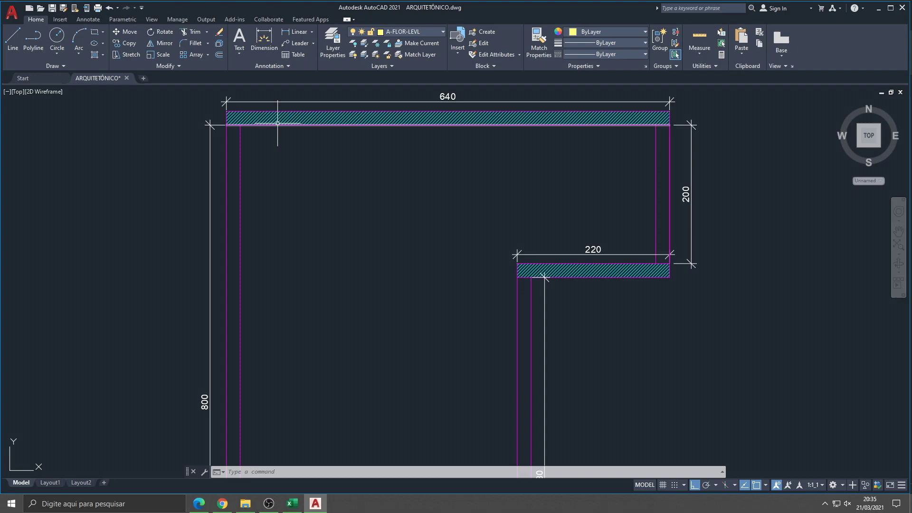
drag(420, 179, 356, 187)
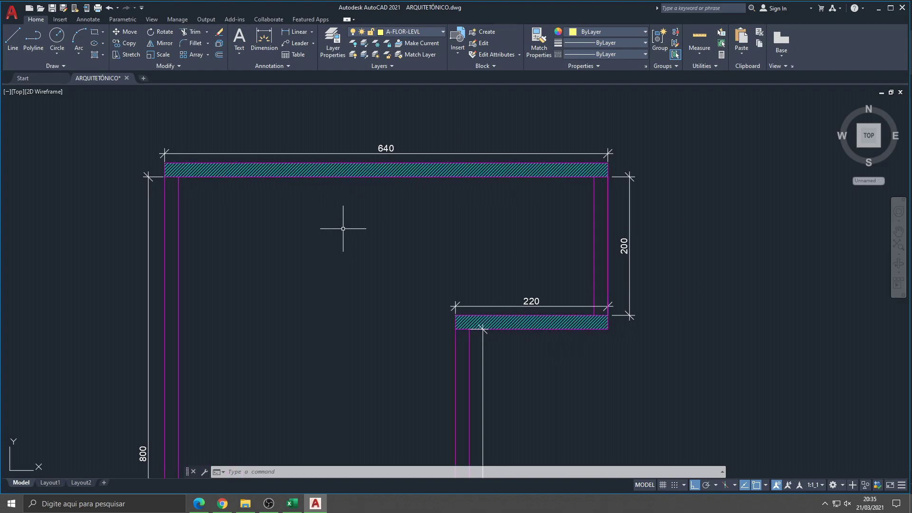
scroll(148, 163, up, 3)
scroll(206, 206, down, 5)
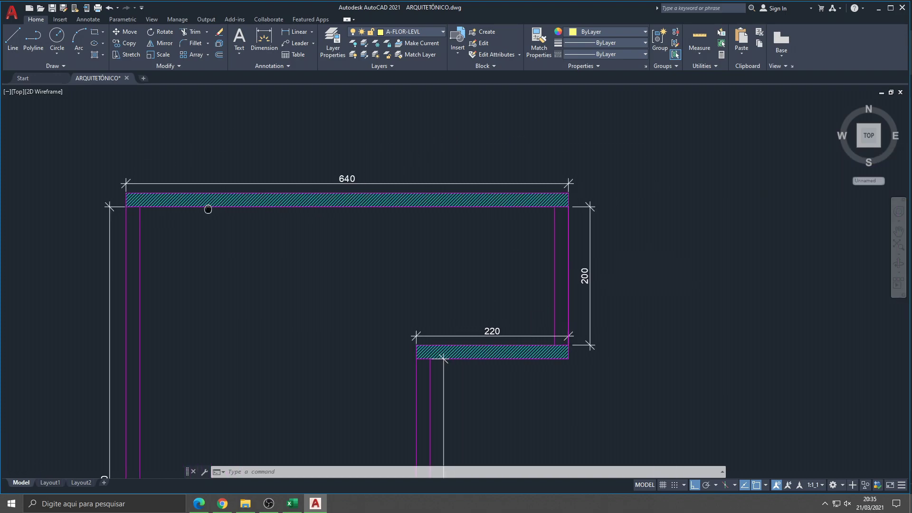
scroll(137, 189, up, 5)
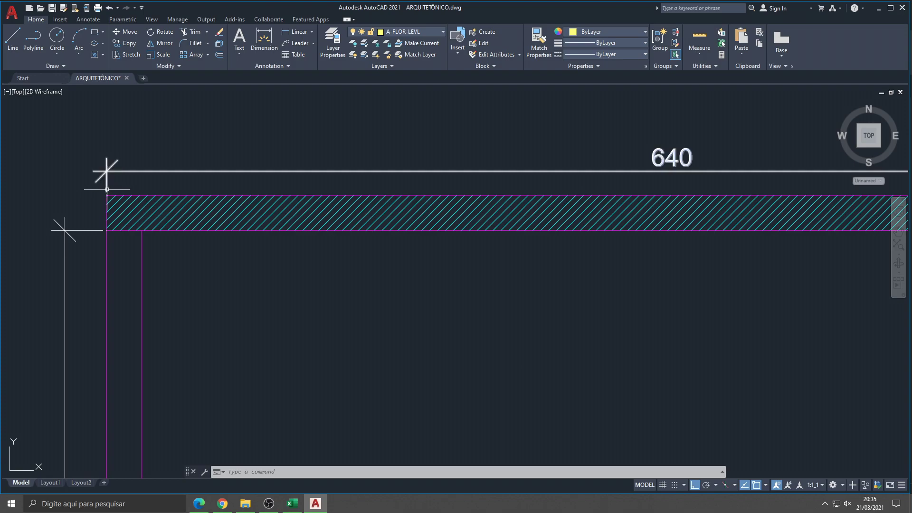
scroll(351, 195, down, 4)
mouse_move(380, 203)
mouse_down()
mouse_move(359, 193)
mouse_move(298, 196)
mouse_up()
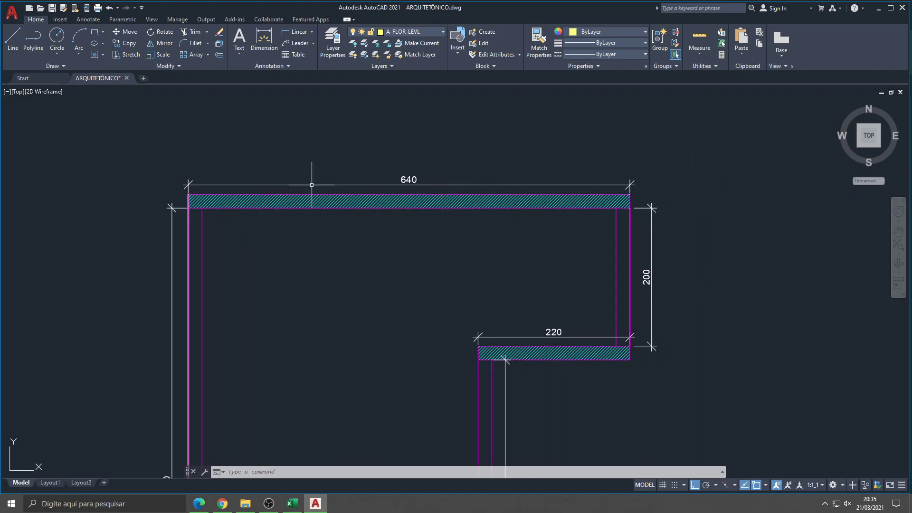
scroll(634, 200, up, 2)
scroll(634, 200, down, 4)
scroll(513, 199, up, 4)
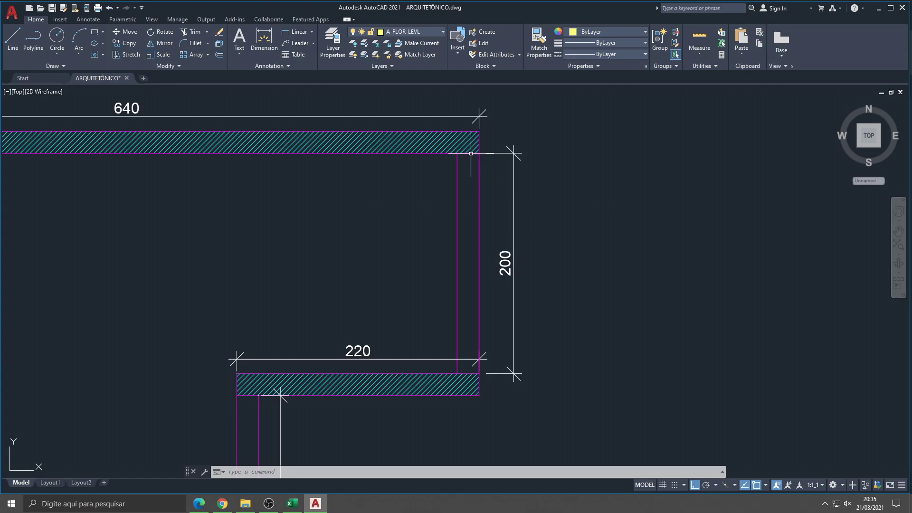
scroll(525, 191, down, 2)
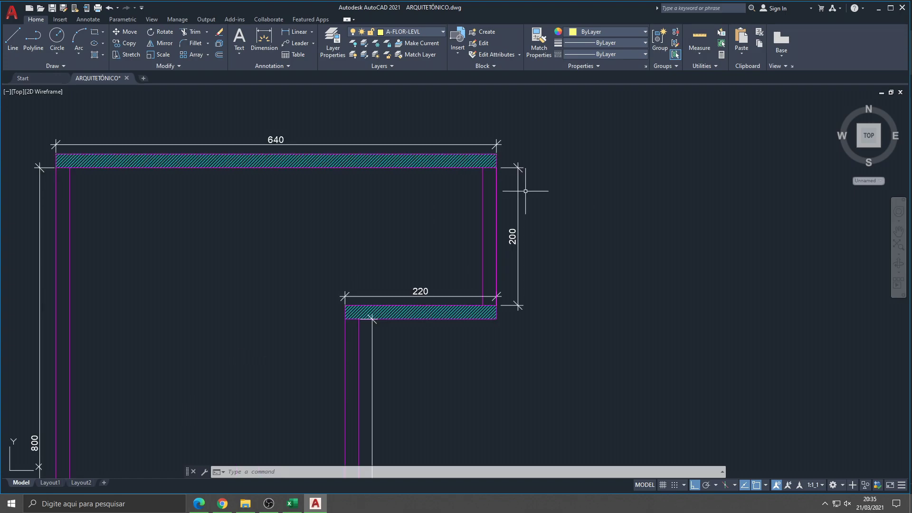
scroll(525, 191, up, 2)
scroll(511, 192, up, 1)
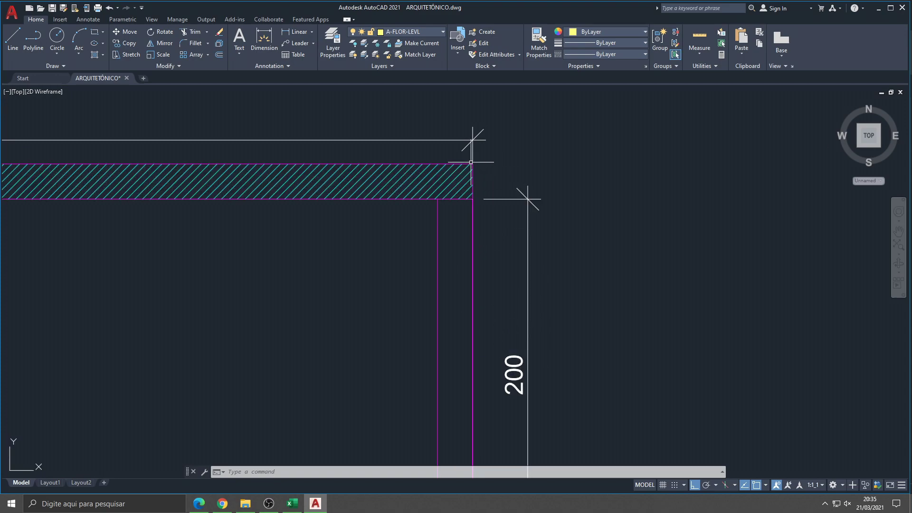
scroll(471, 169, down, 4)
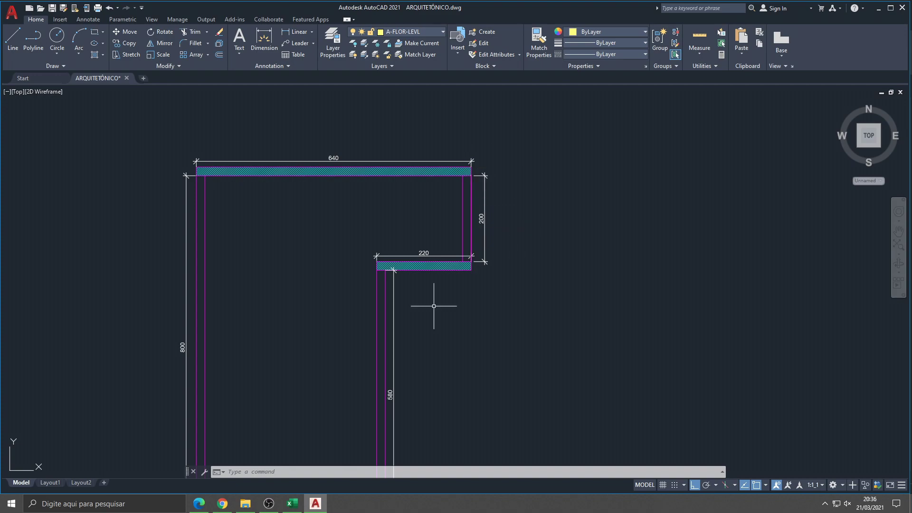
scroll(320, 230, down, 2)
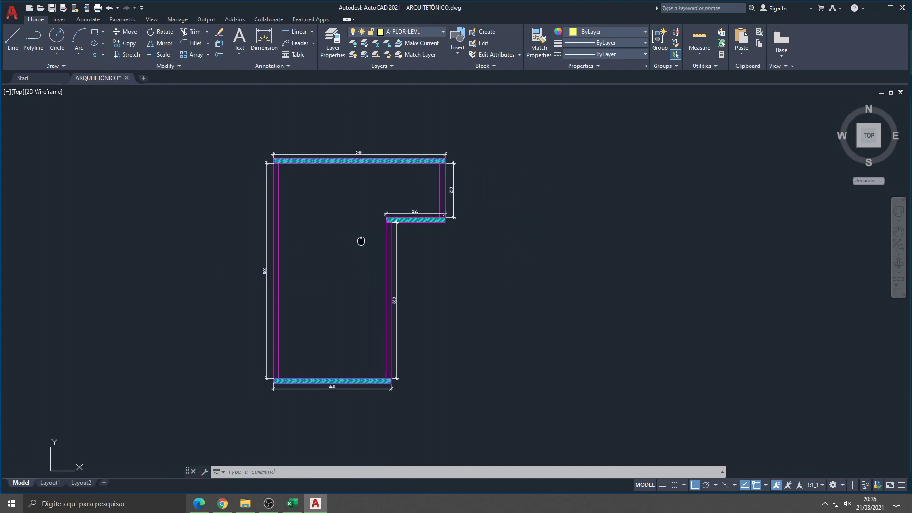
scroll(350, 242, up, 2)
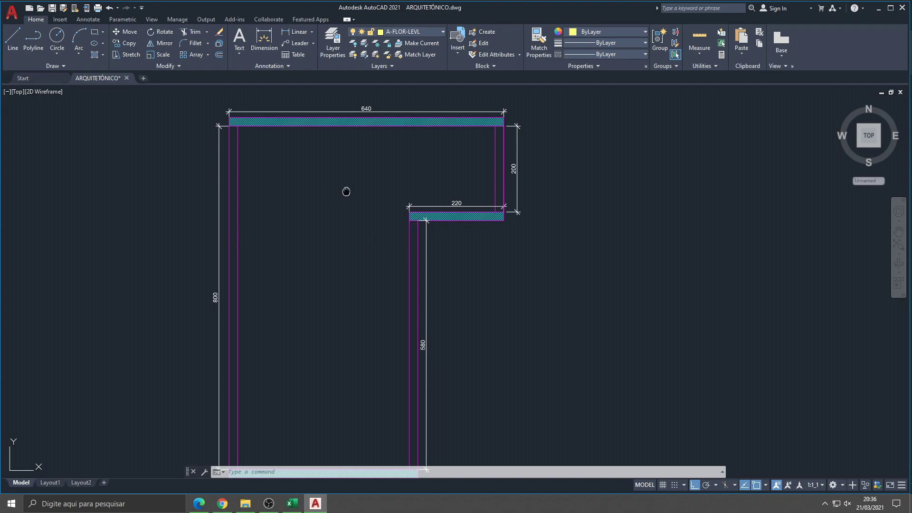
drag(346, 191, 350, 205)
scroll(380, 123, up, 3)
scroll(377, 119, down, 3)
drag(301, 174, 329, 66)
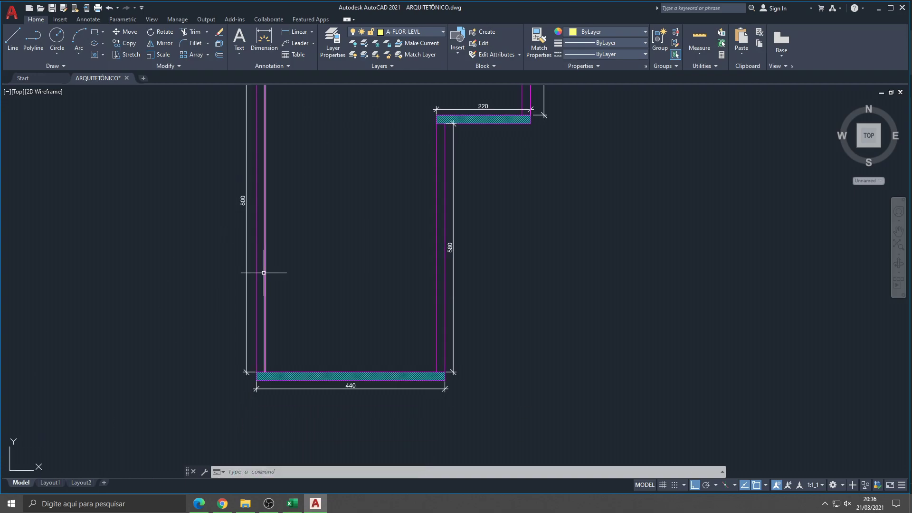
drag(480, 273, 450, 371)
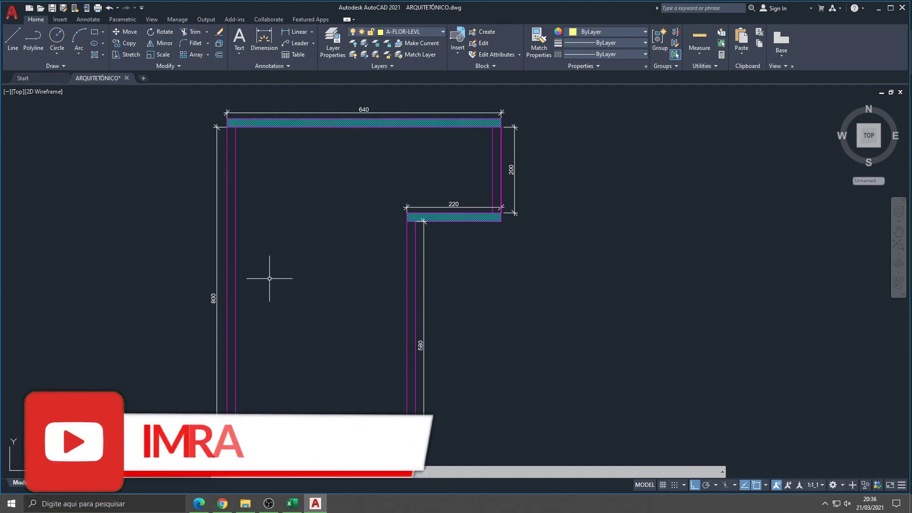
scroll(237, 247, down, 3)
drag(207, 223, 323, 295)
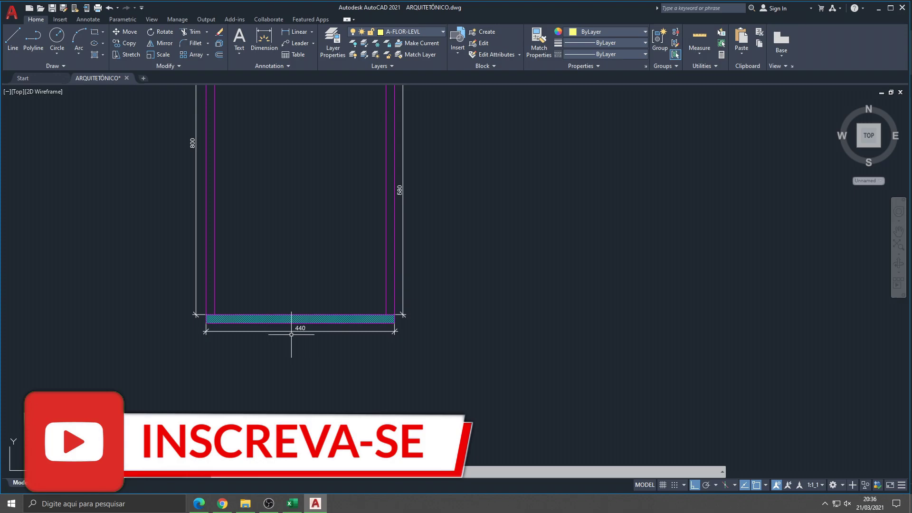
scroll(322, 296, up, 5)
scroll(359, 285, down, 6)
scroll(366, 288, up, 5)
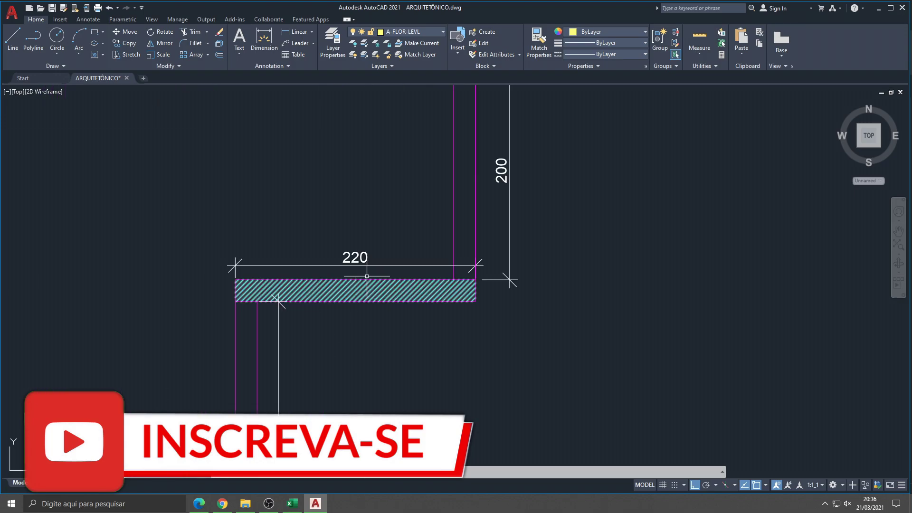
scroll(377, 267, down, 3)
scroll(428, 289, down, 1)
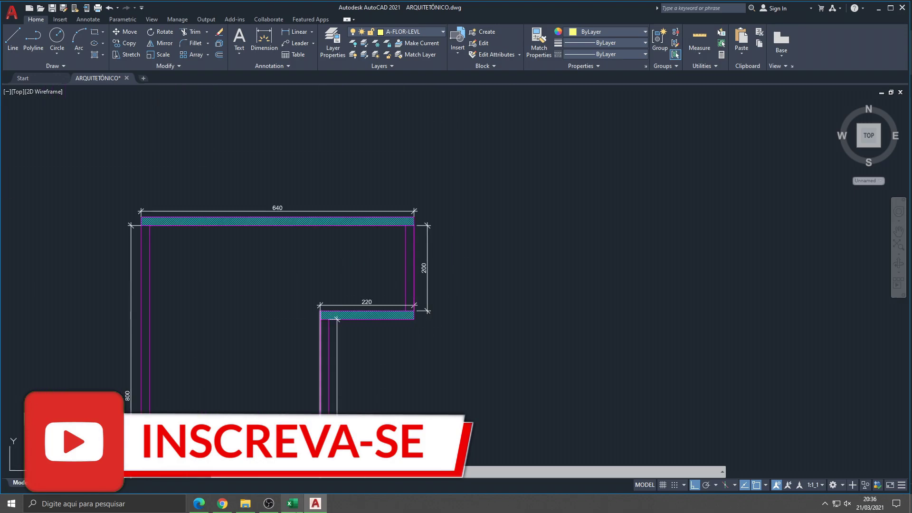
click(300, 504)
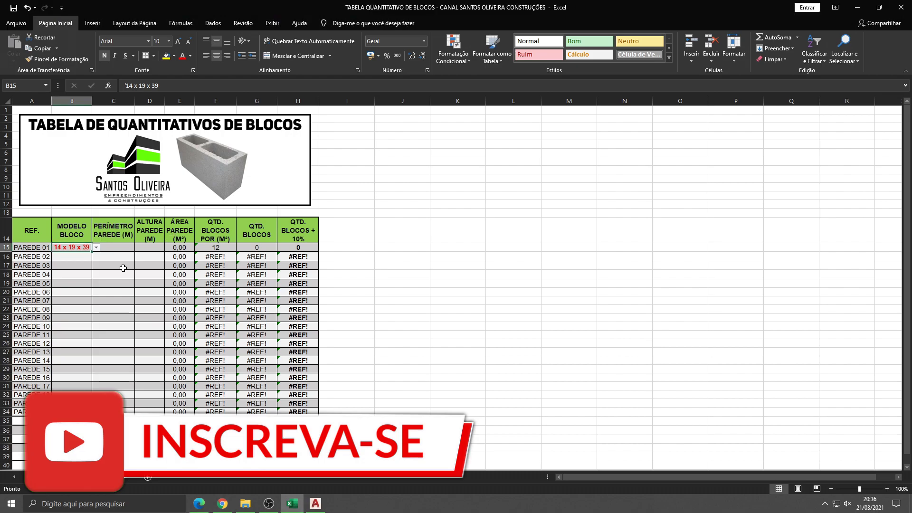
- Enter 28,80 as PAREDE 01's perimeter in C15 and 1,40 as its height in D15
click(116, 247)
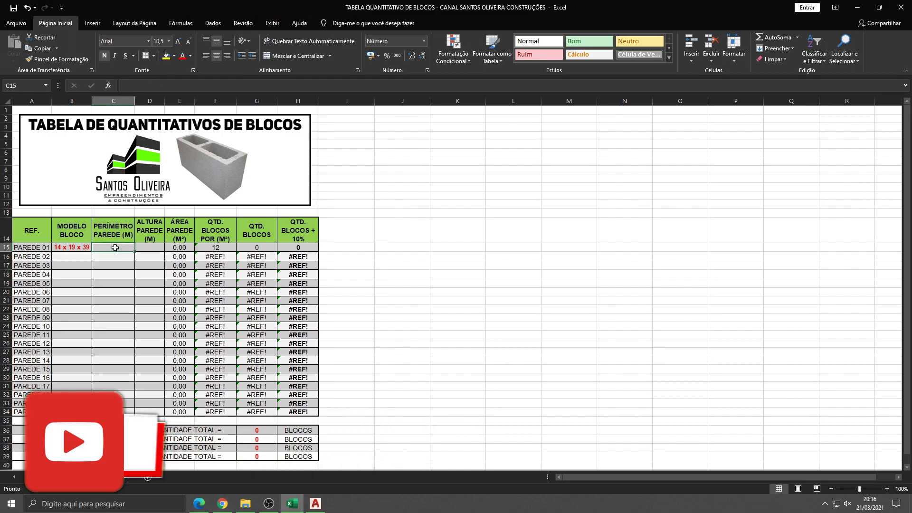
text(28,8)
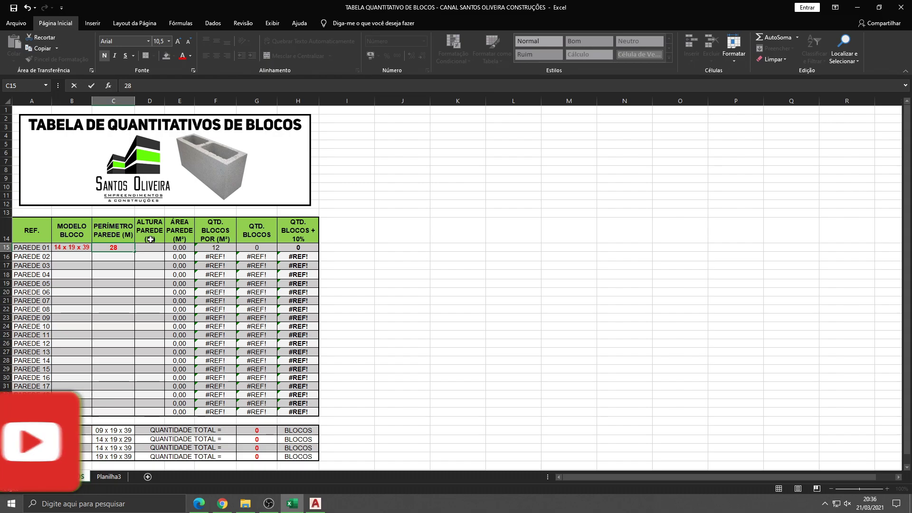
key(Return)
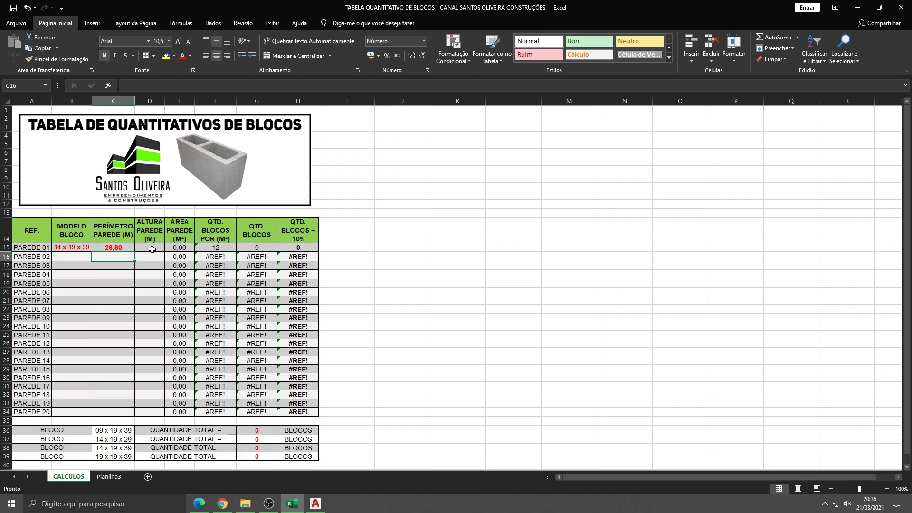
click(152, 250)
text(1,)
key(Return)
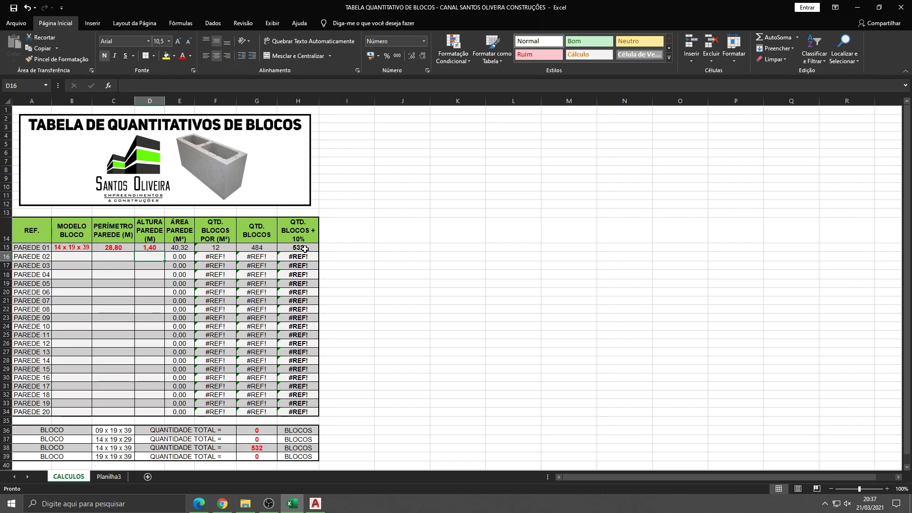
scroll(301, 406, down, 1)
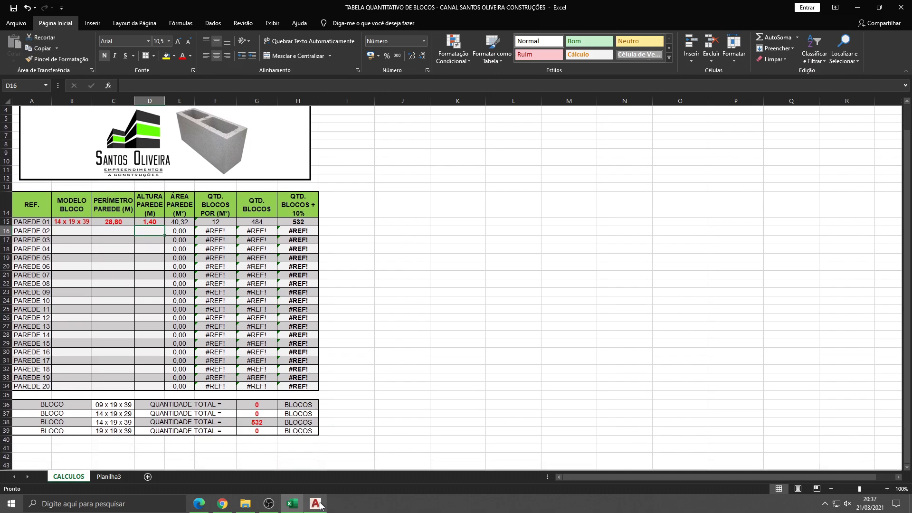
- Zoom and pan the AutoCAD plan down to the bottom 440 wall, then return to Excel
click(315, 503)
scroll(325, 247, down, 2)
scroll(214, 233, up, 6)
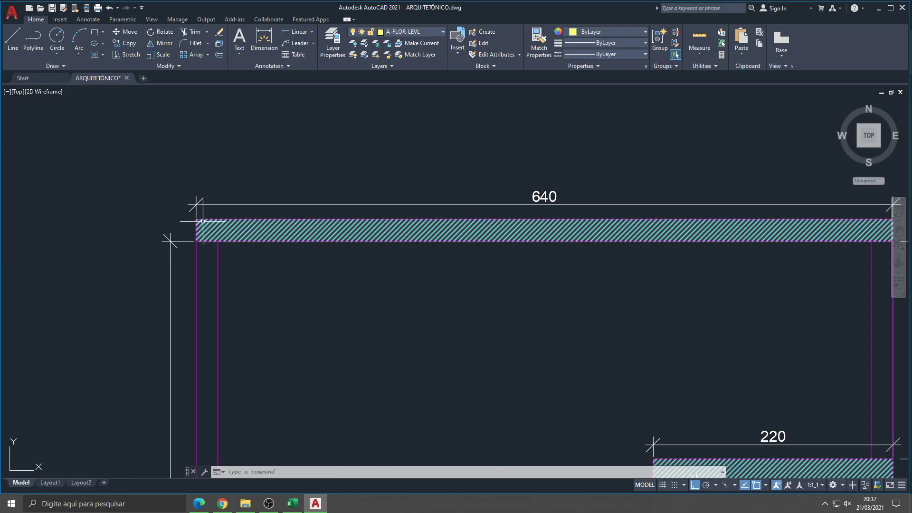
scroll(197, 208, down, 6)
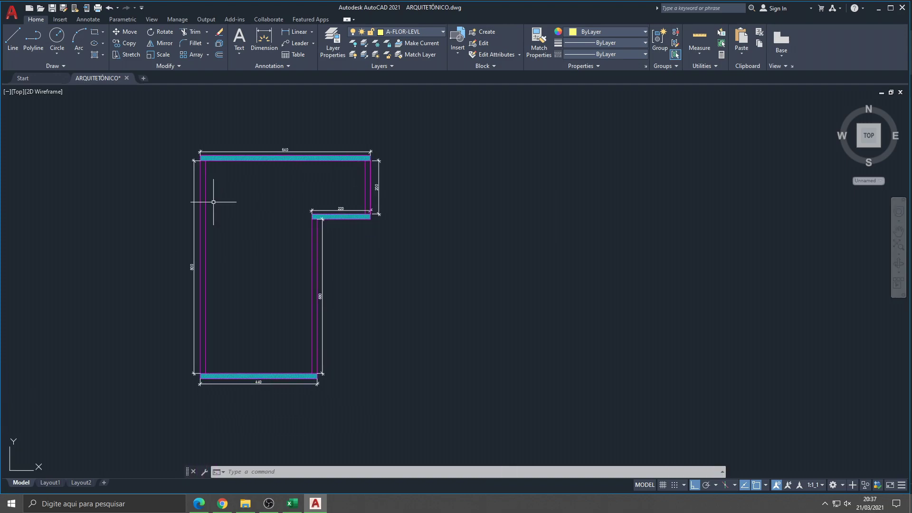
scroll(193, 208, up, 2)
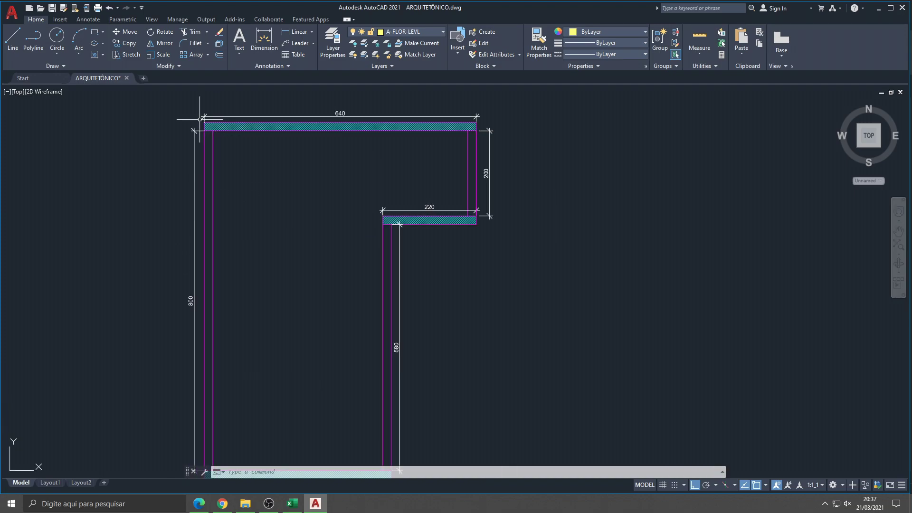
drag(204, 397, 213, 305)
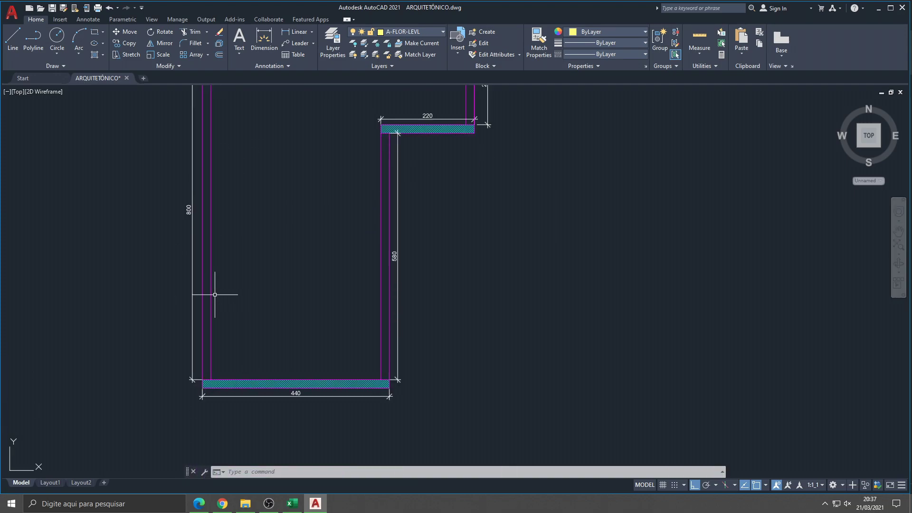
mouse_move(292, 503)
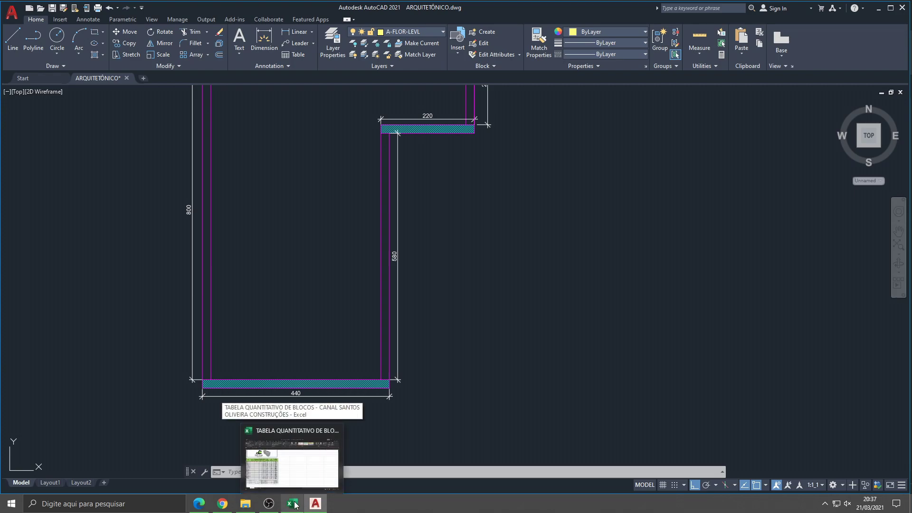
click(294, 504)
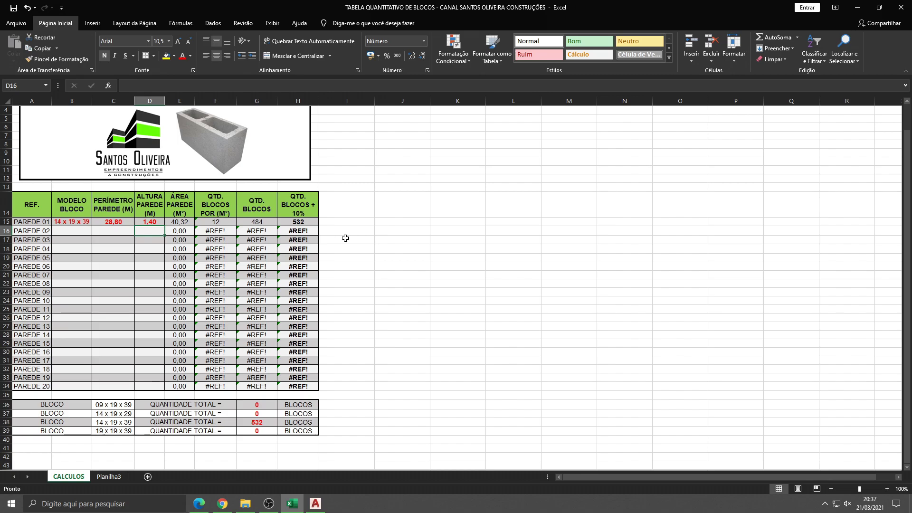
- Change B15's block model to 14 x 19 x 29, giving 710 blocks with 10%
scroll(373, 232, up, 1)
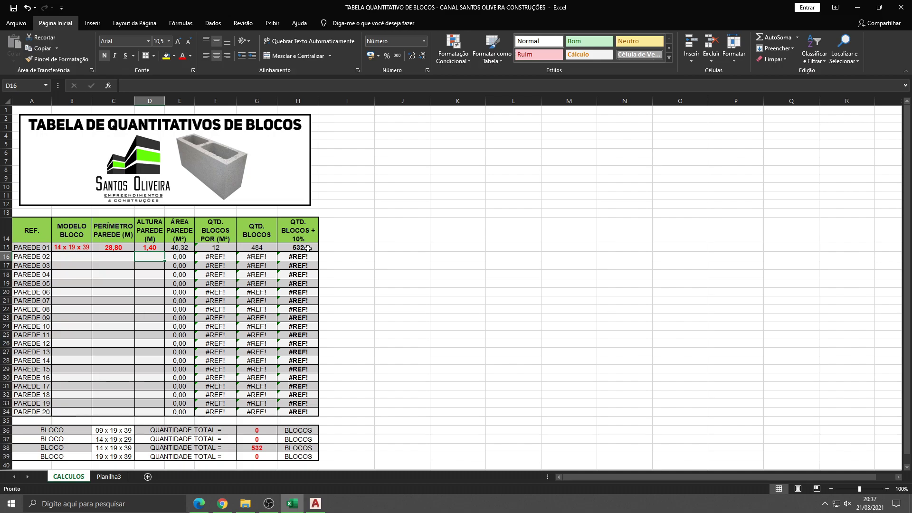
click(72, 247)
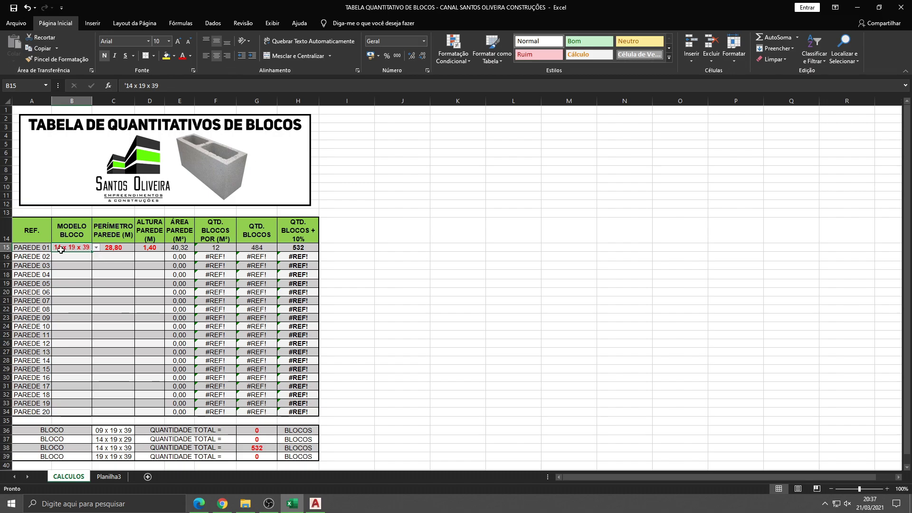
click(96, 248)
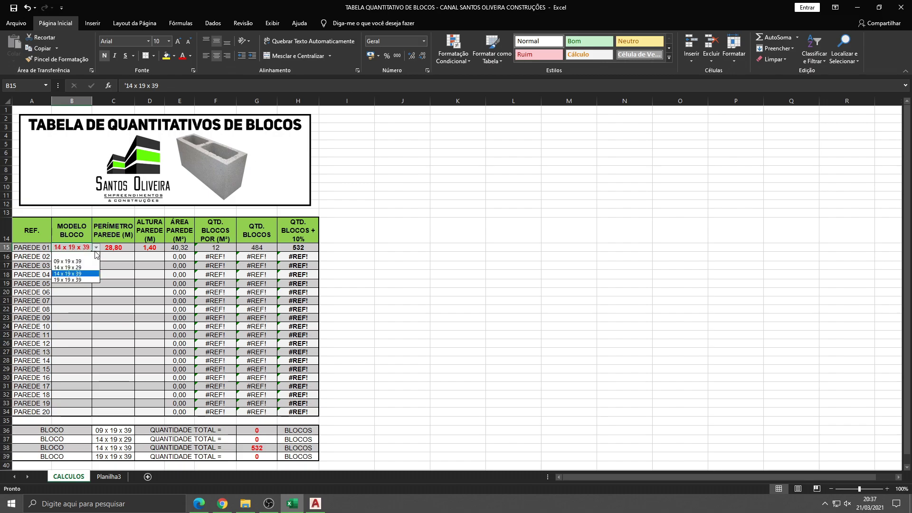
click(68, 267)
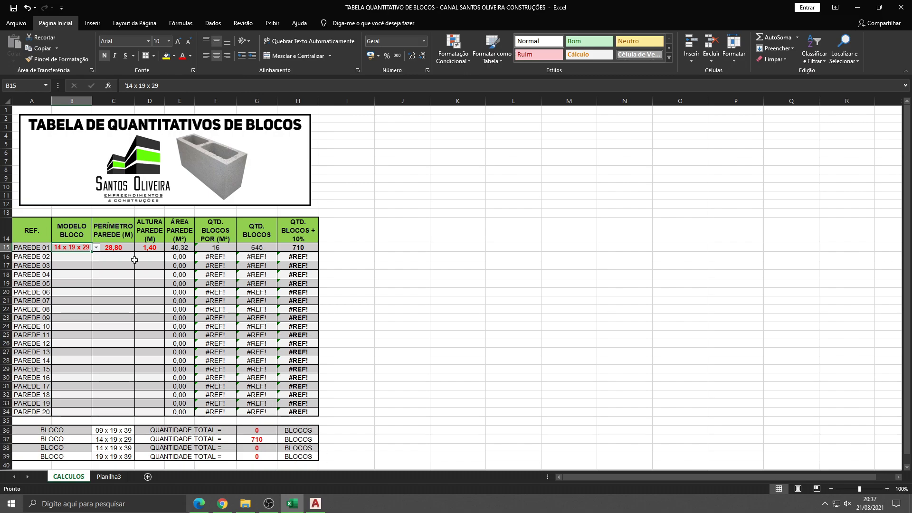
- Set PAREDE 02's block model in B16 to 09 x 19 x 39
click(83, 256)
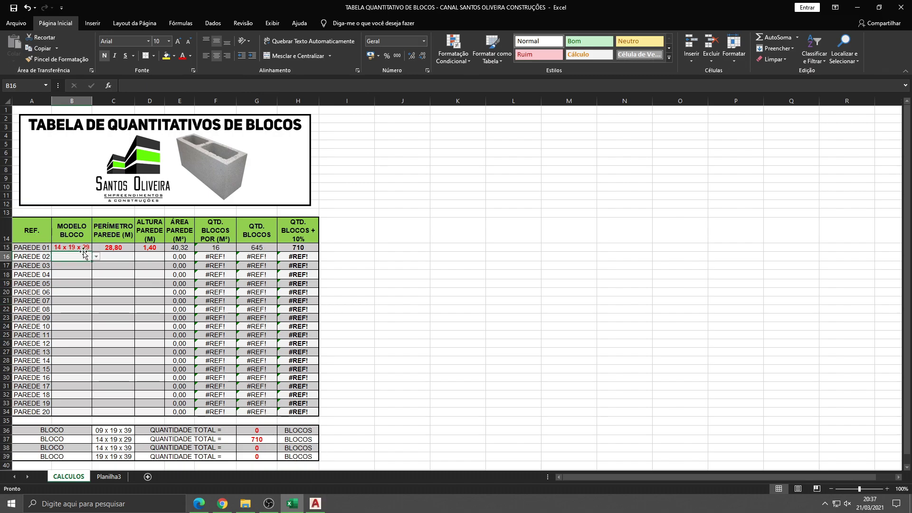
click(96, 257)
click(87, 264)
- Enter PAREDE 02's perimeter 10,00 in C16 and height 3,00 in D16, correcting a mistyped 30
click(120, 255)
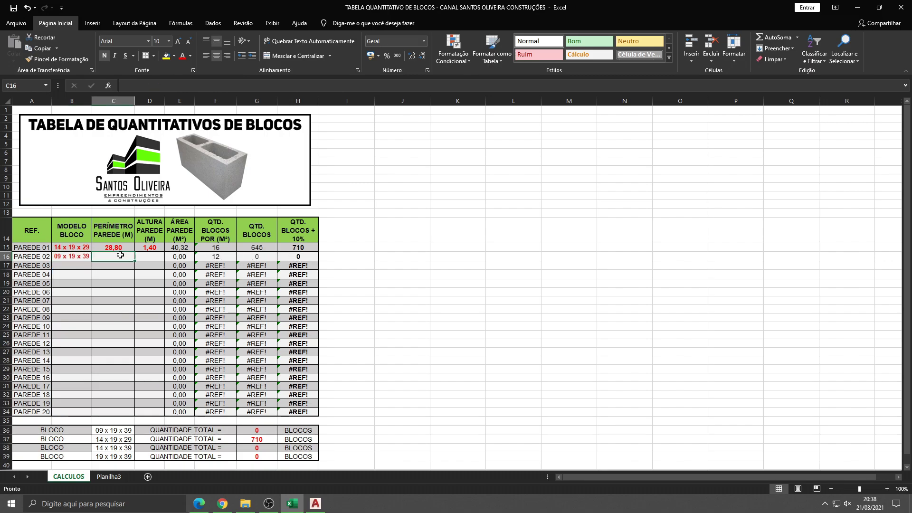
text(10)
key(Return)
click(150, 257)
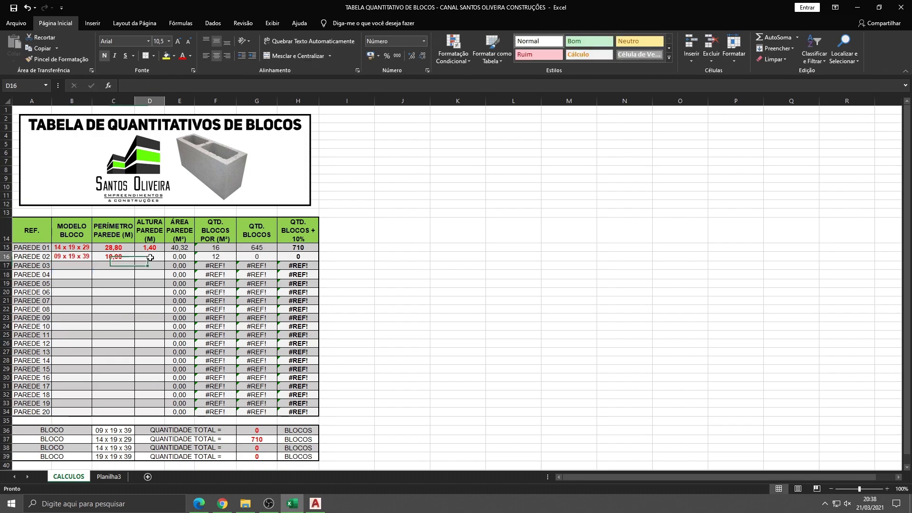
text(30)
key(Return)
click(150, 257)
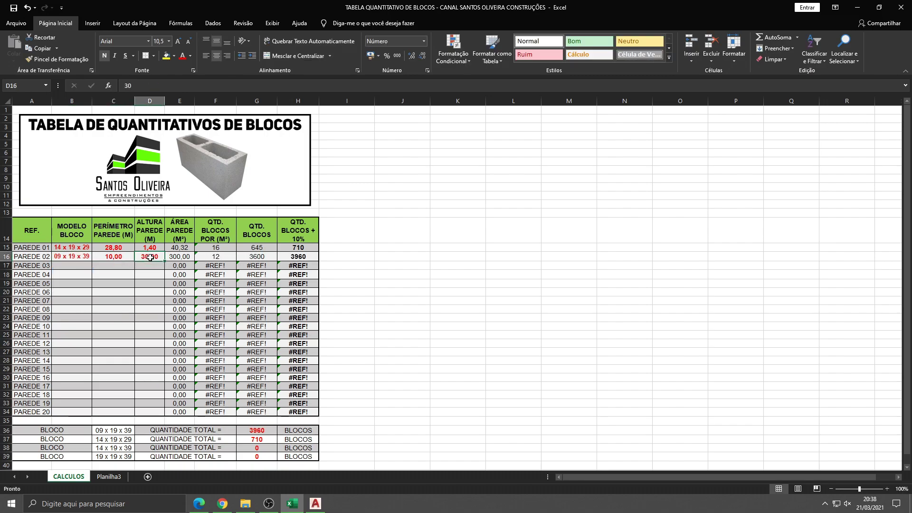
text(3)
key(Return)
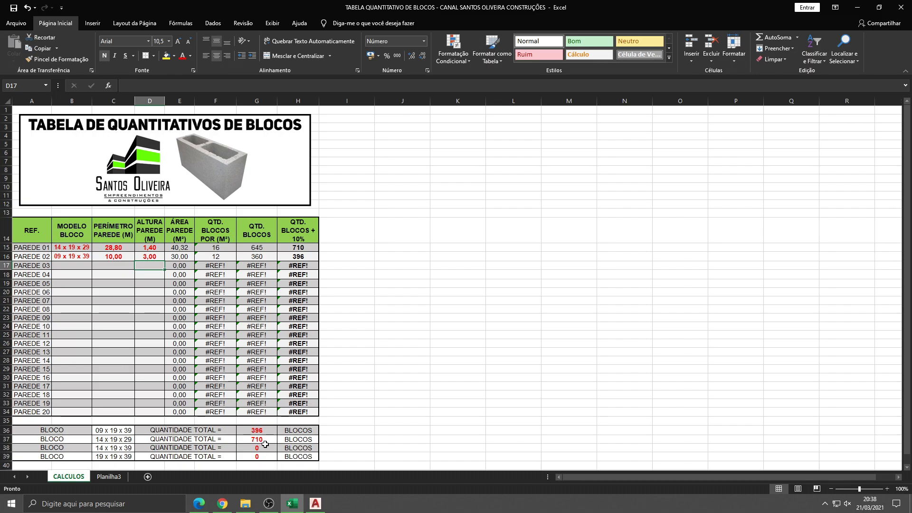
- Change B16's block model to 14 x 19 x 29 from the dropdown
click(79, 256)
click(96, 257)
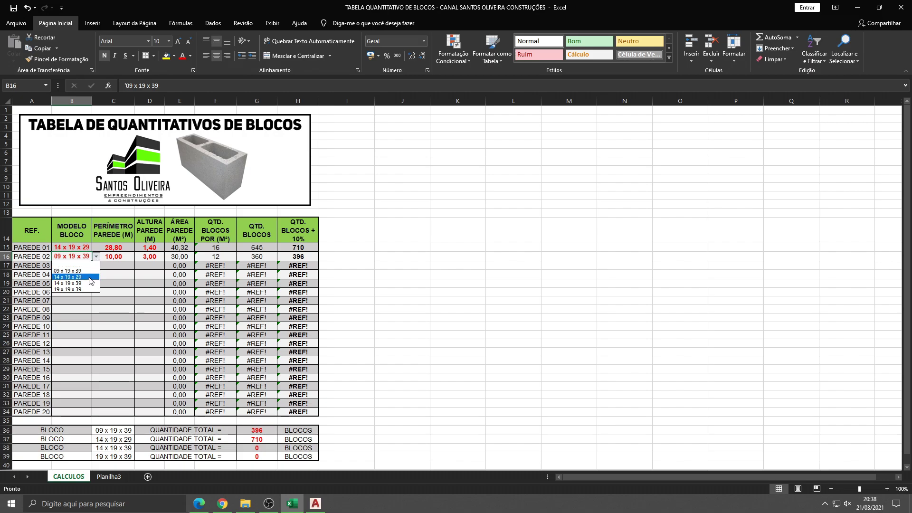
click(68, 277)
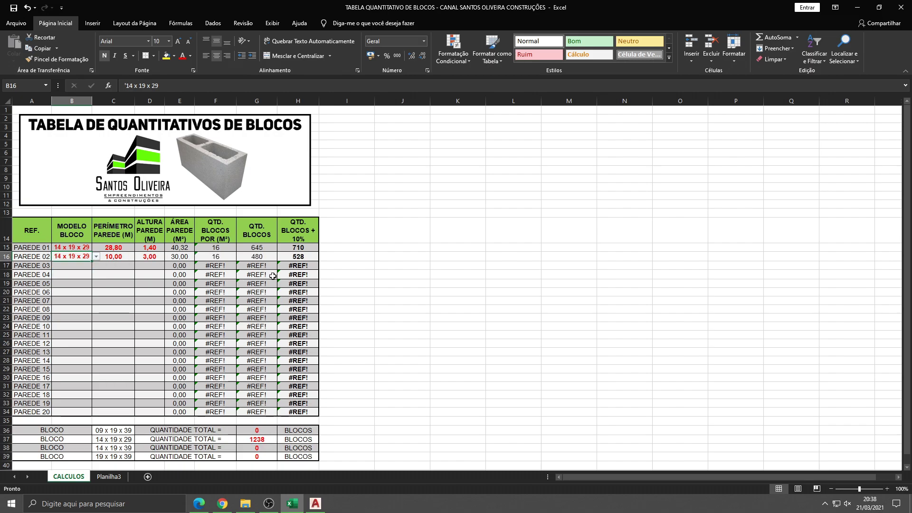